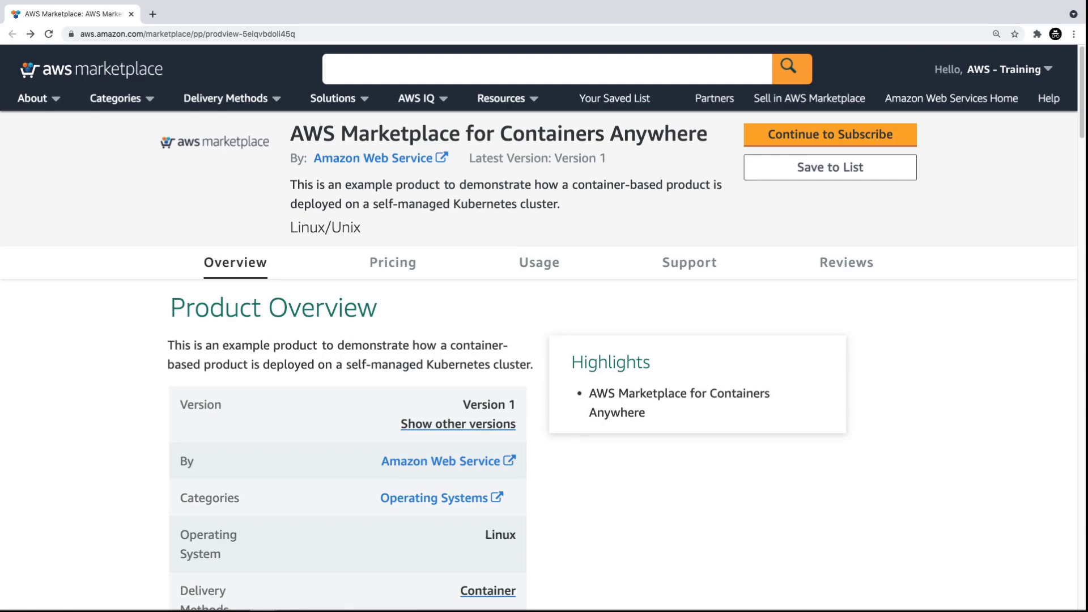
Step: Subscribe to Containers Anywhere and create a one-month contract with renewal set to No
click(832, 134)
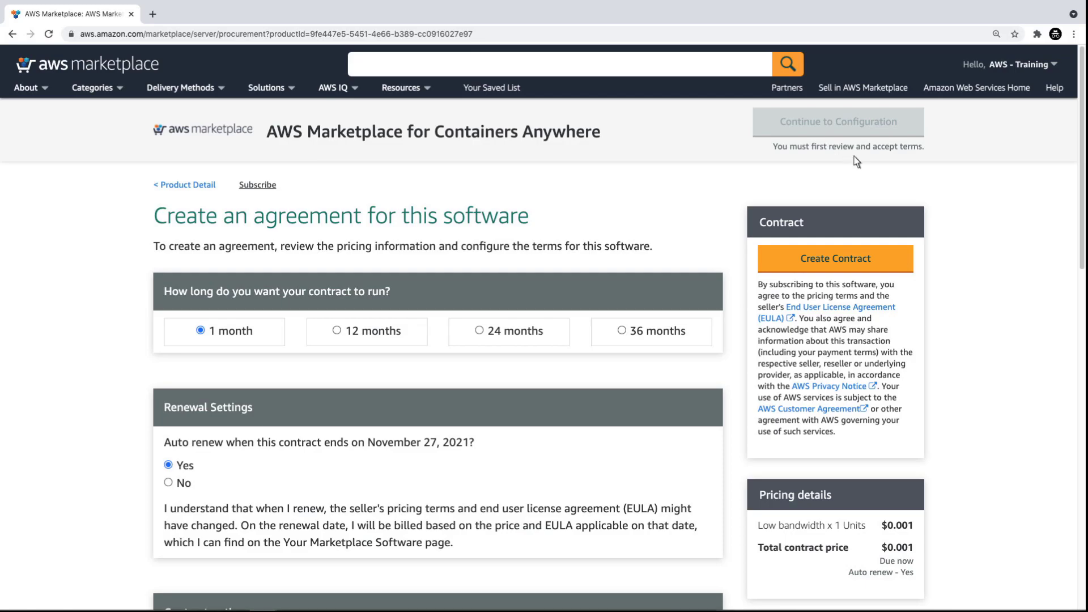
scroll(1058, 306, down, 3)
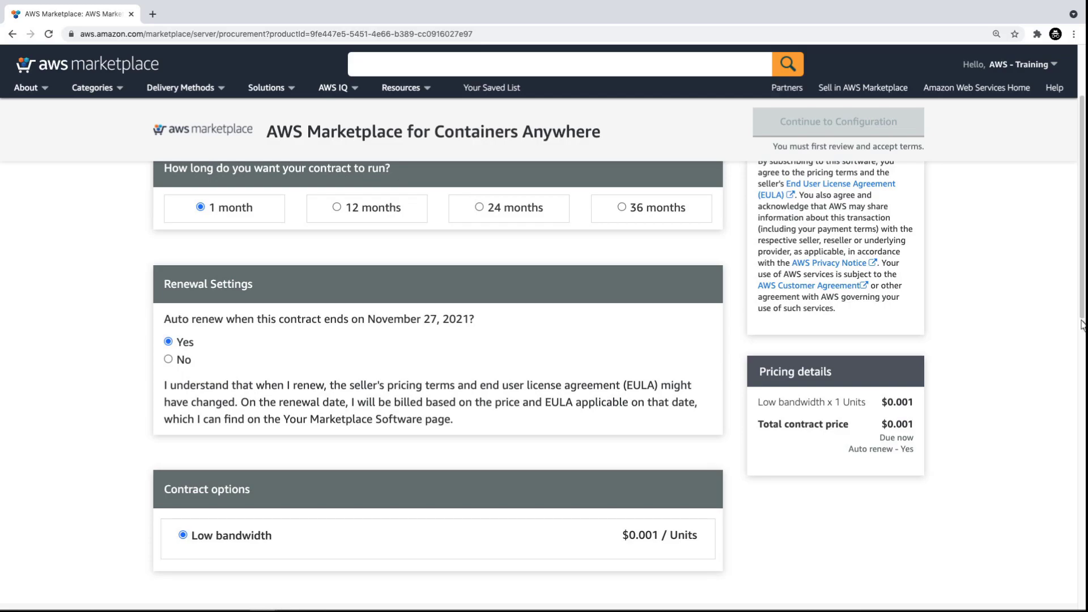
click(169, 360)
scroll(1074, 64, up, 3)
scroll(1082, 57, up, 1)
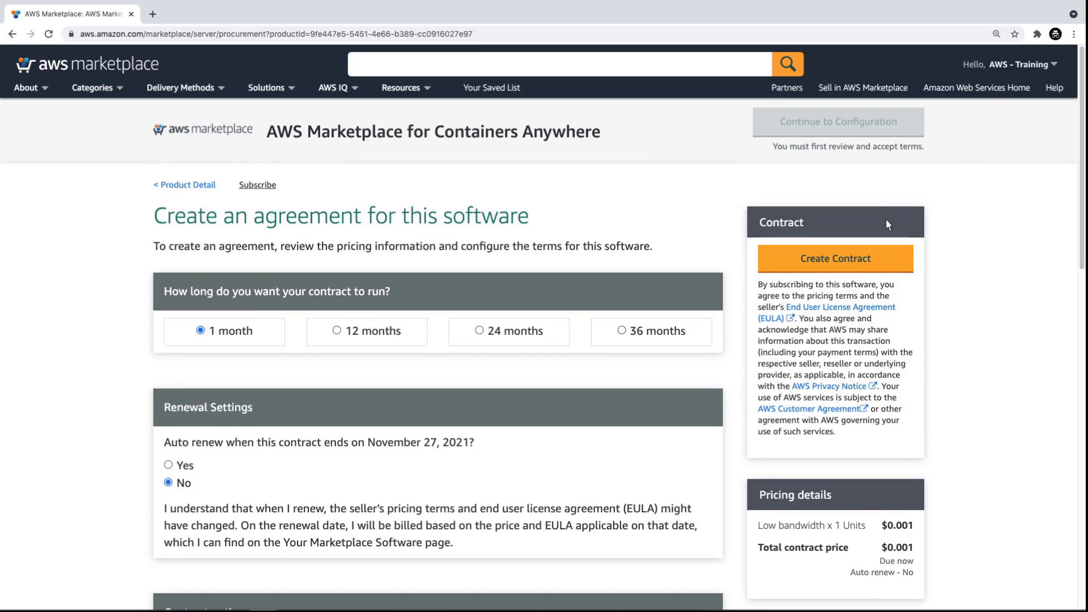
click(837, 262)
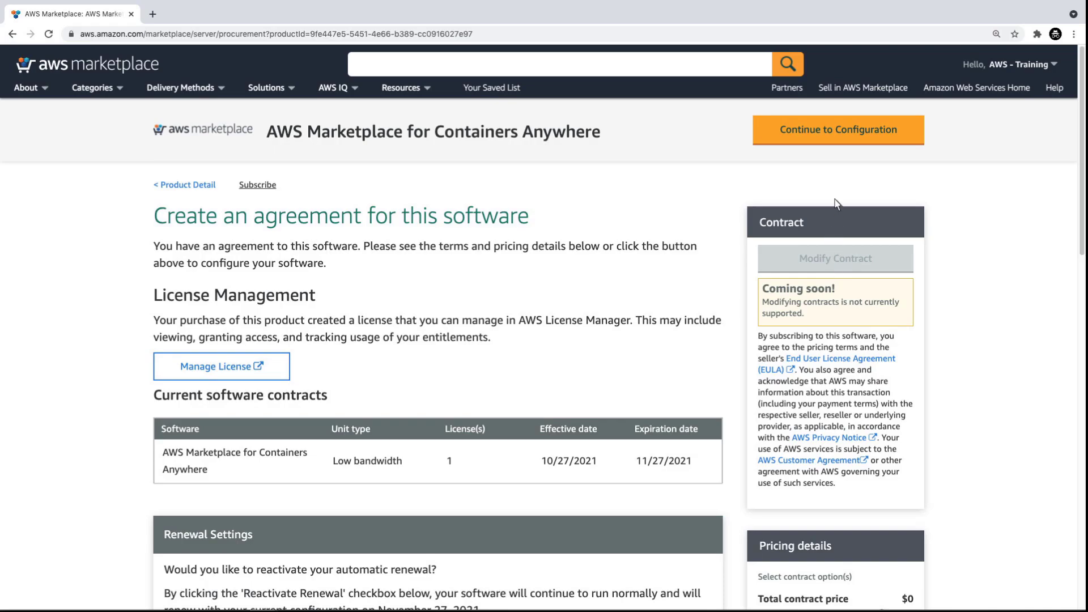
Step: Accept the Containers-Anywhere Version 1 configuration and bring up the Deployment Target choices on the launch page
click(838, 129)
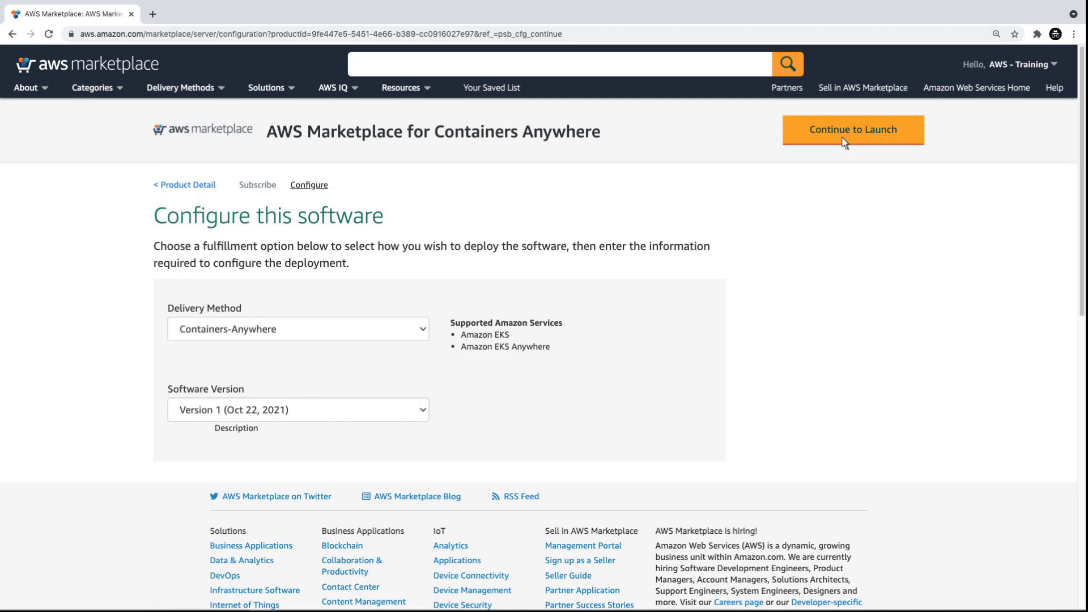
click(858, 138)
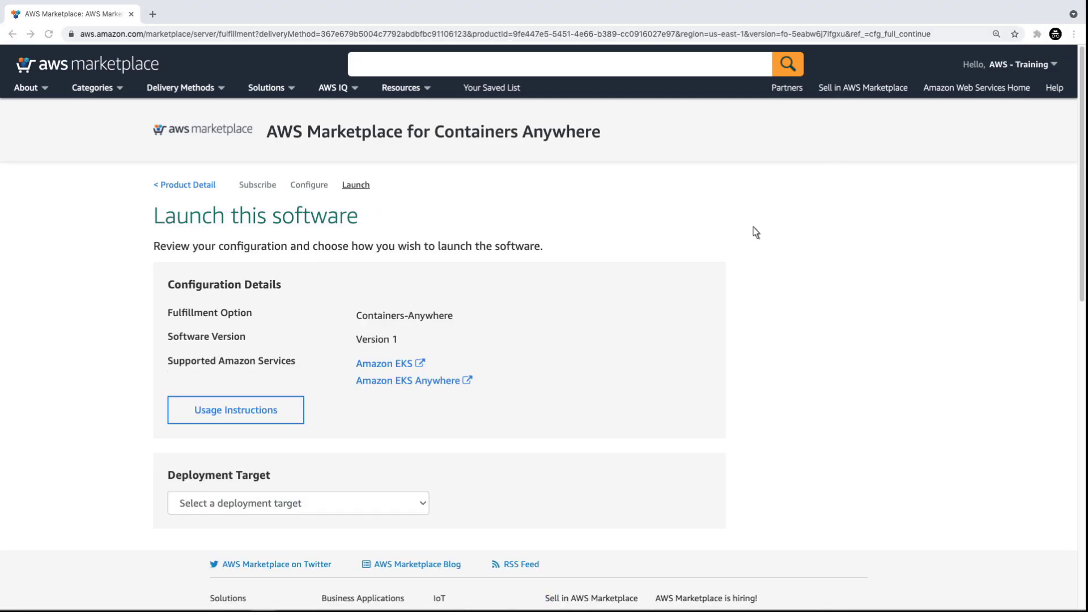
click(425, 504)
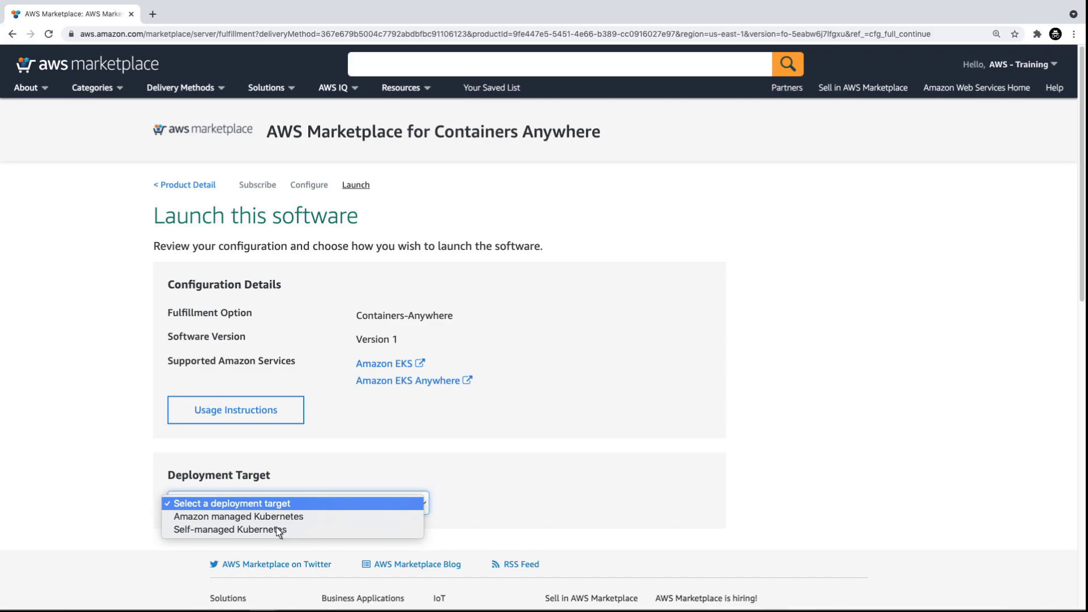
Step: Target Self-managed Kubernetes, create a license token with IAM permission granted, and copy the secret commands
click(232, 532)
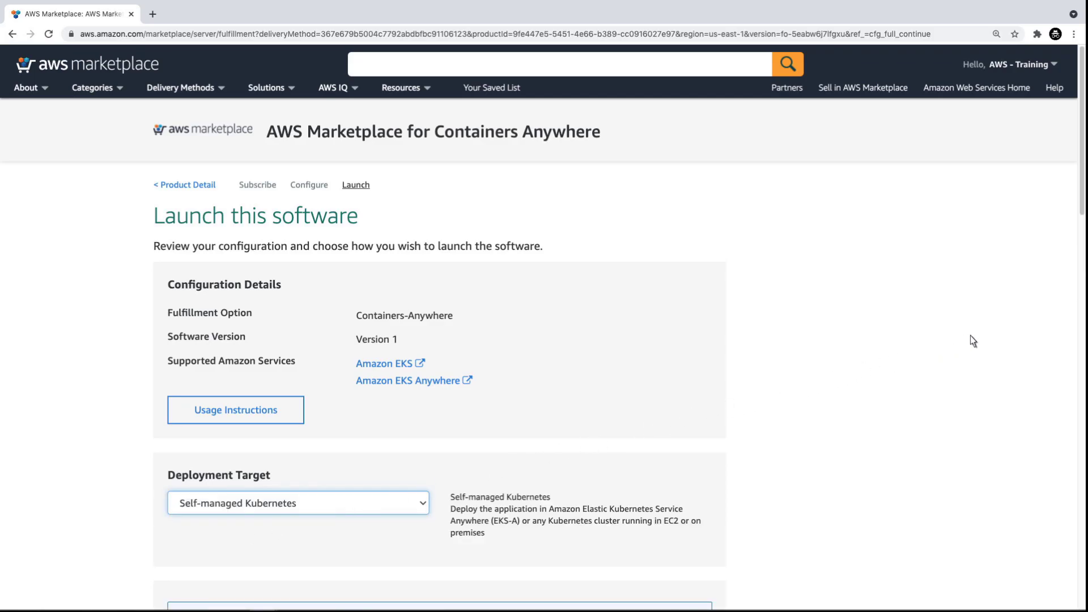
scroll(978, 333, down, 5)
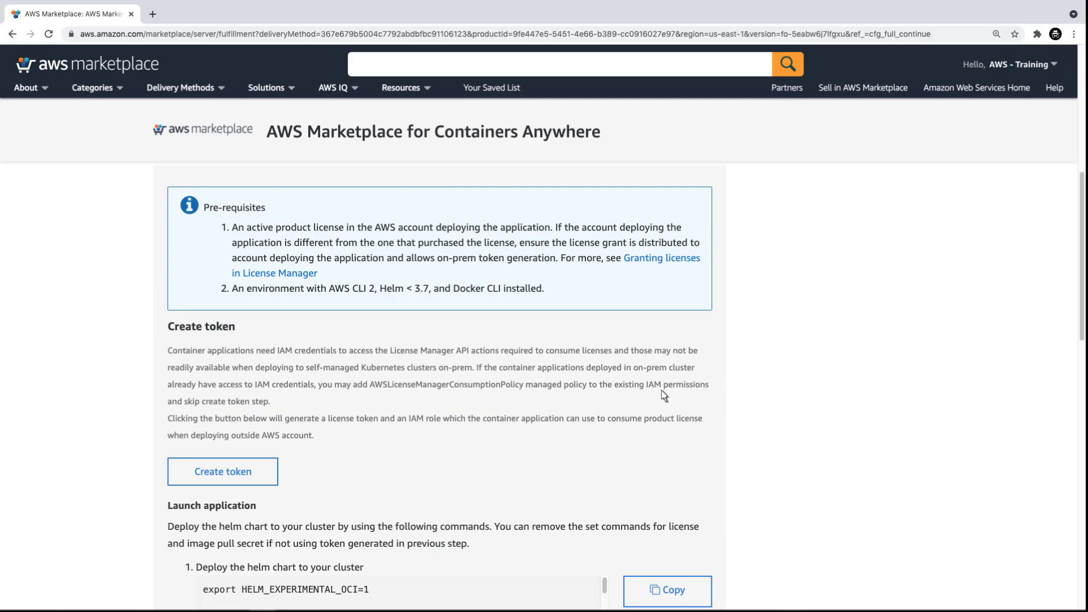
click(258, 474)
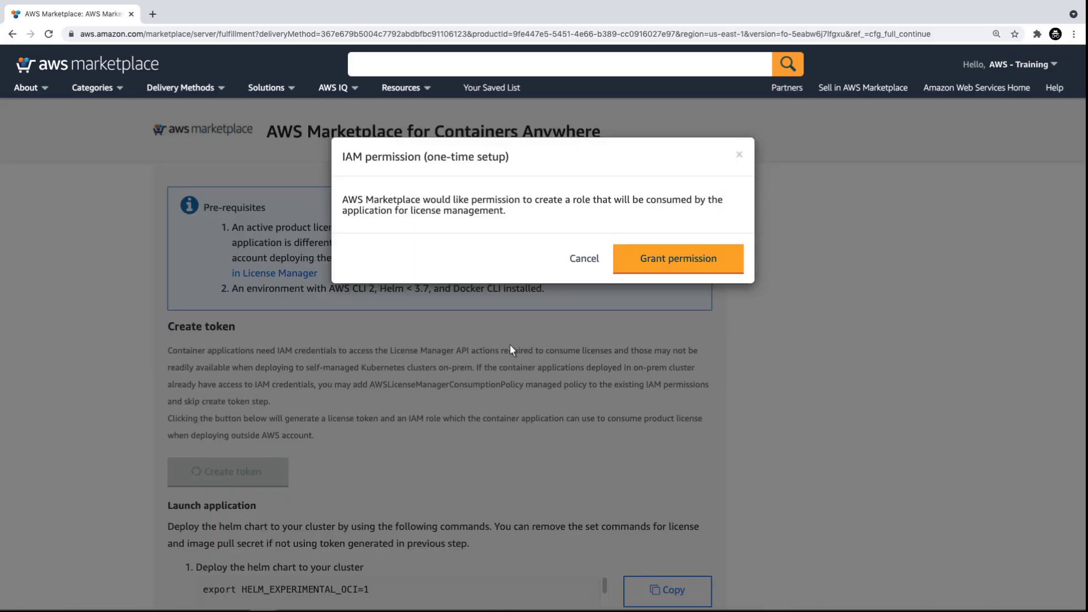
click(674, 269)
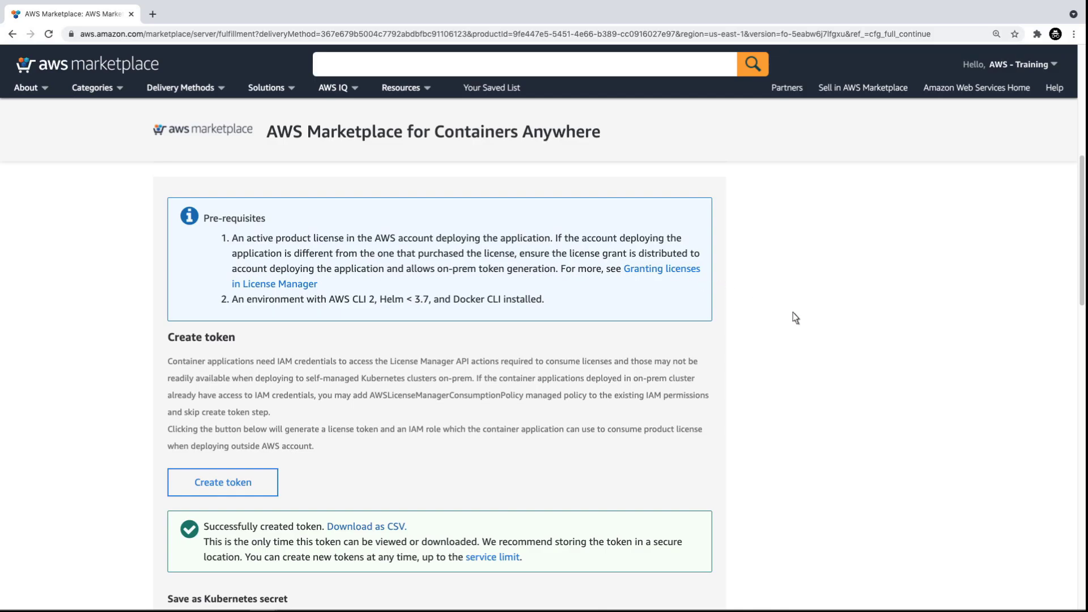
click(1082, 425)
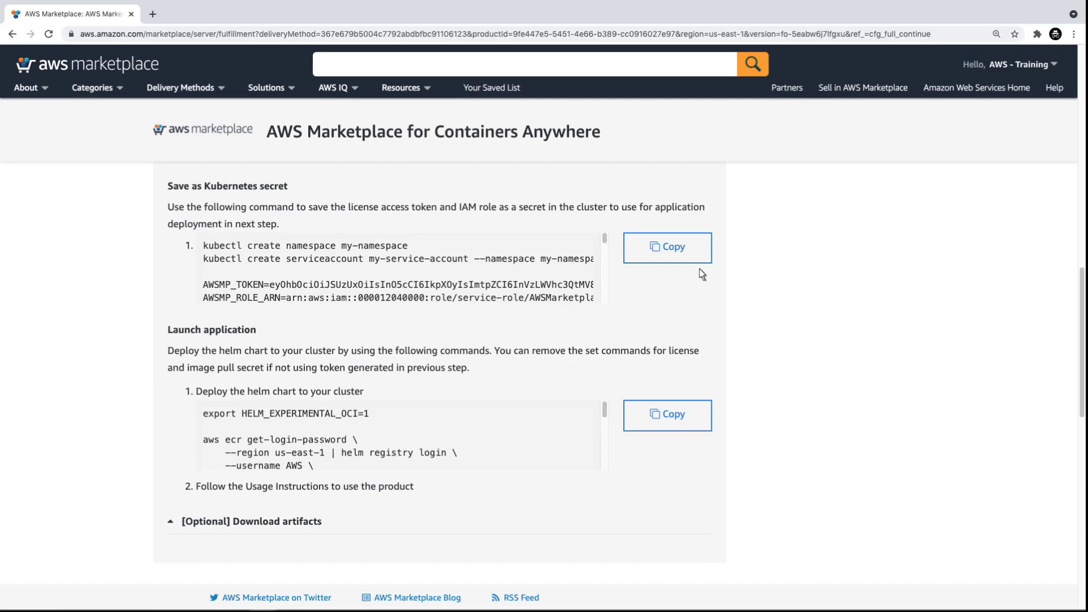
click(673, 258)
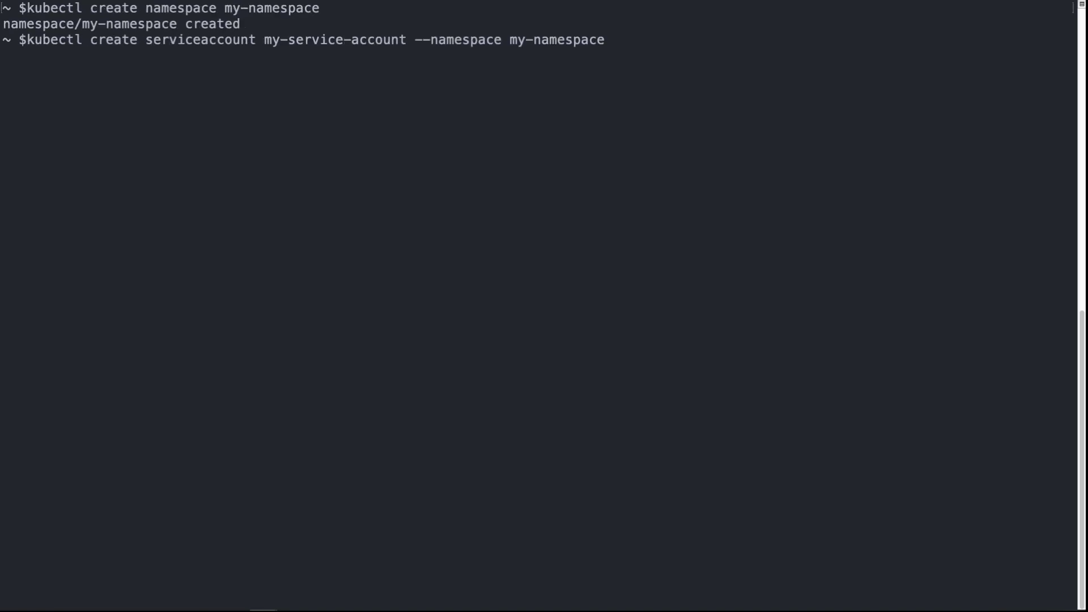
Step: Create the service account, set the token and role ARN, and create the license token secret
key(Return)
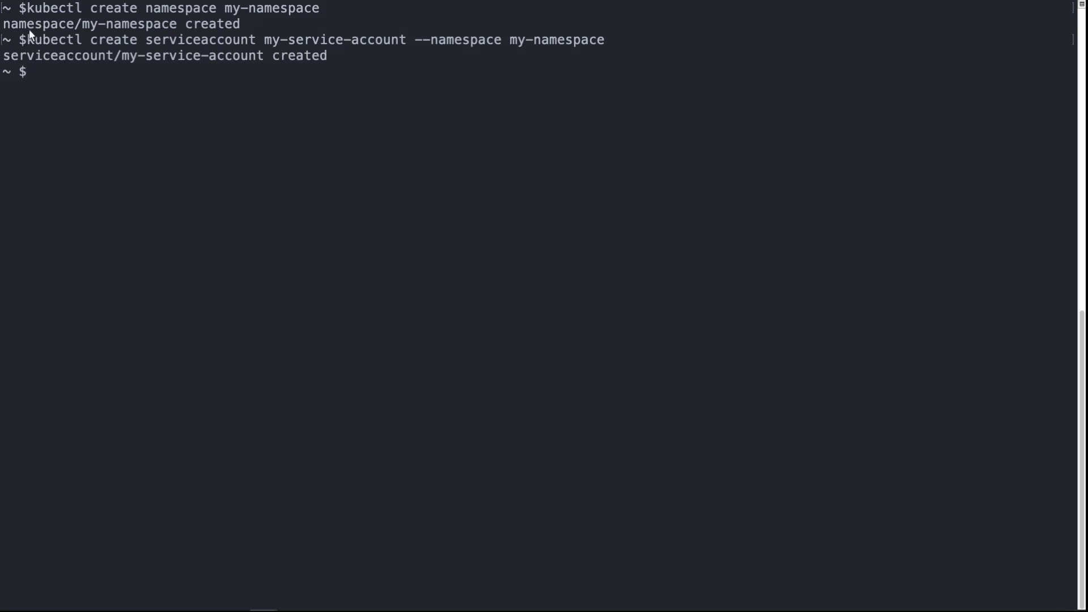
key(ctrl+v)
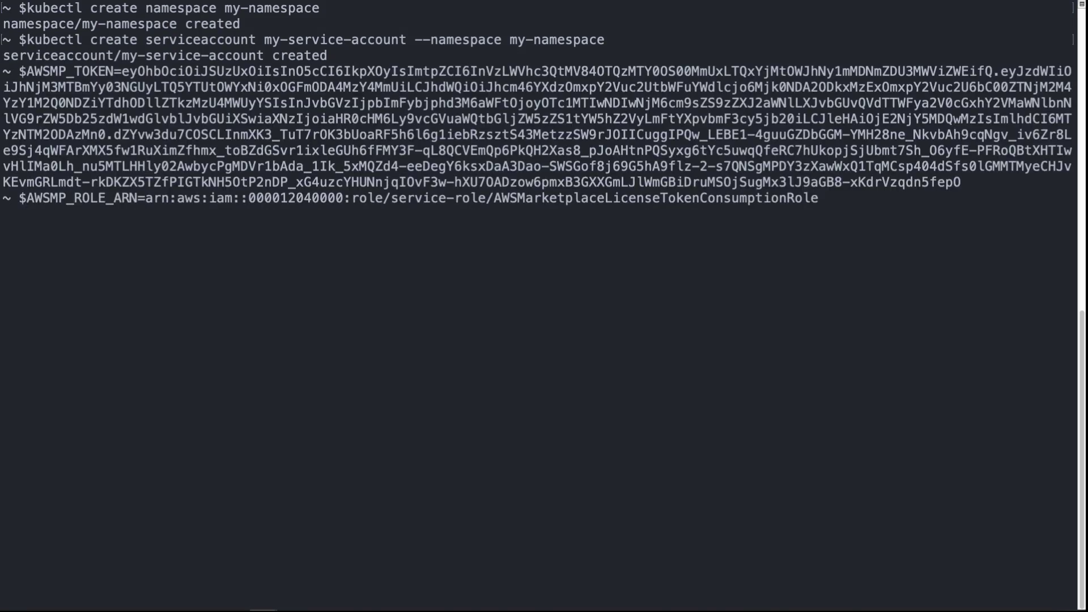
key(Return)
text($kubectl create secret generic awsmp-license-token-secret \)
key(ctrl+v)
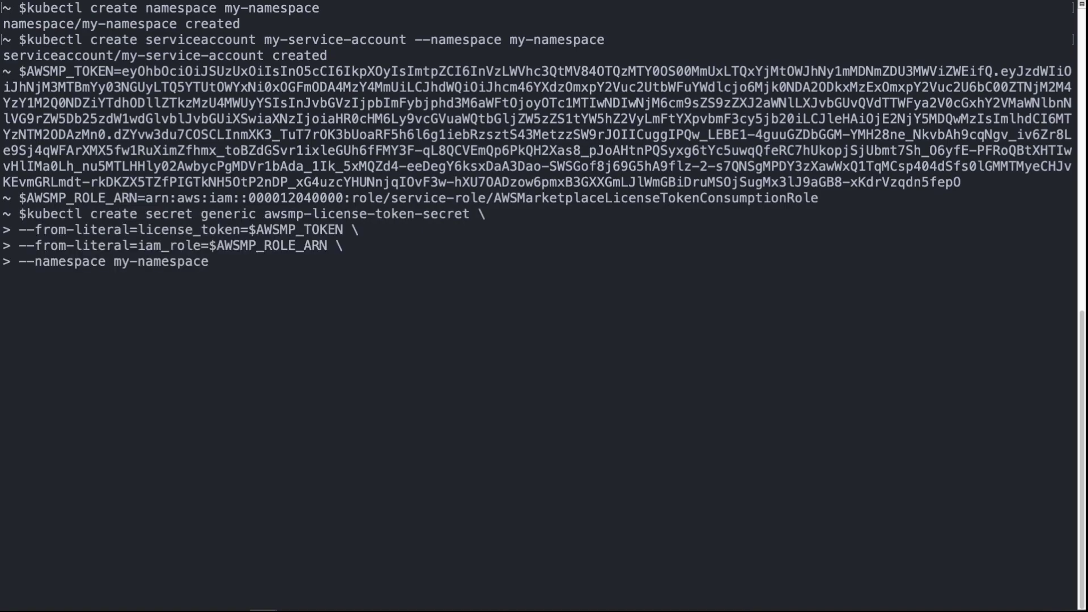
key(Return)
text($AWSMP_ACCESS_TOKEN...)
Step: Get the access token and role credentials, then export the three AWS credential variables
key(ctrl+v)
key(Return)
text($AWSMP_ROLE_CREDENTIALS...)
key(ctrl+v)
key(Return)
text(export  AWS_ACCESS_KEY_ID...)
key(ctrl+v)
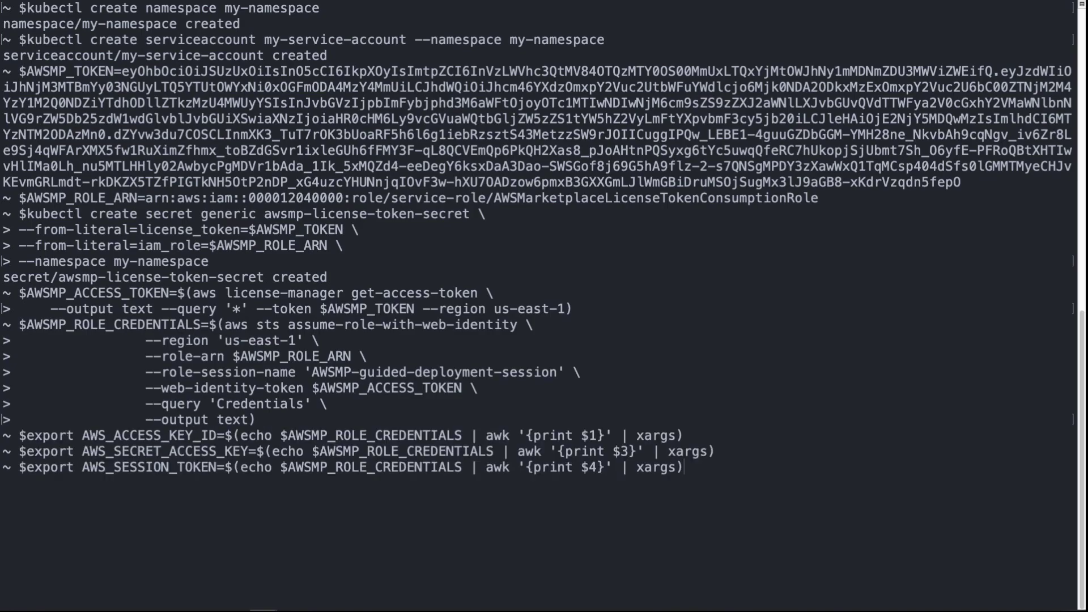
key(Return)
text(kubectl create secret docker-registry awsmp-image-pull-secret \)
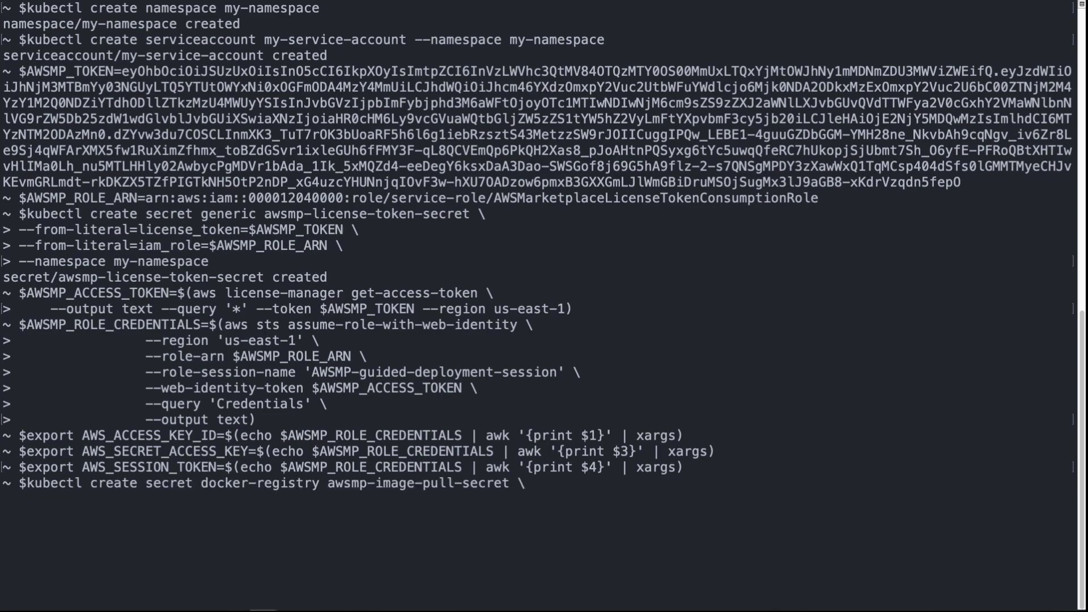
Step: Create awsmp-image-pull-secret and patch the service account to use it as imagePullSecrets
key(Return)
key(ctrl+v)
key(Return)
text(kubectl pa)
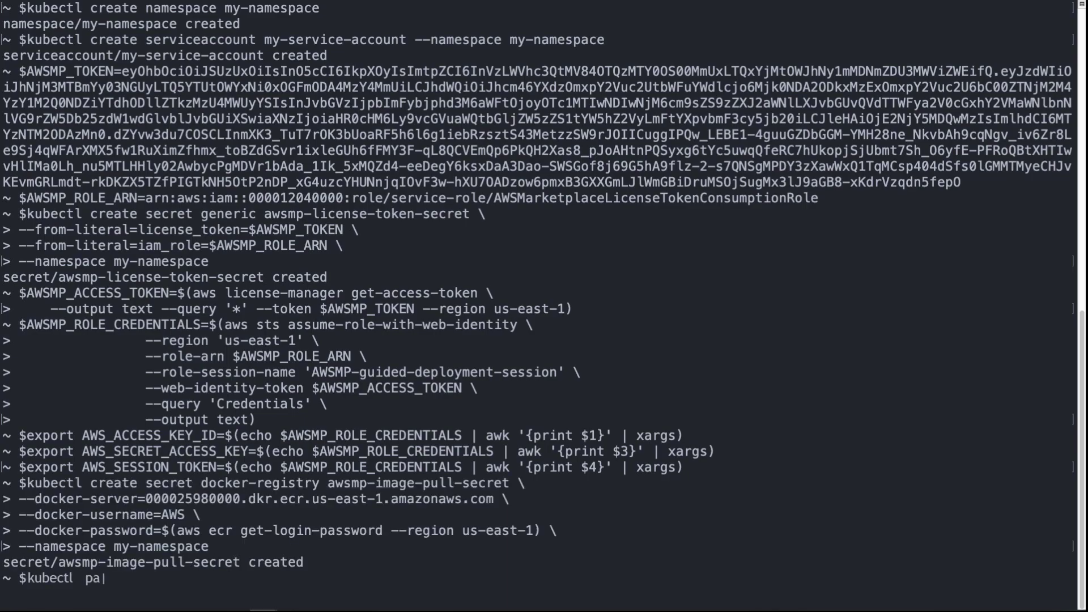
text(tch serviceaccount my-service-account \)
key(Return)
key(ctrl+v)
key(Return)
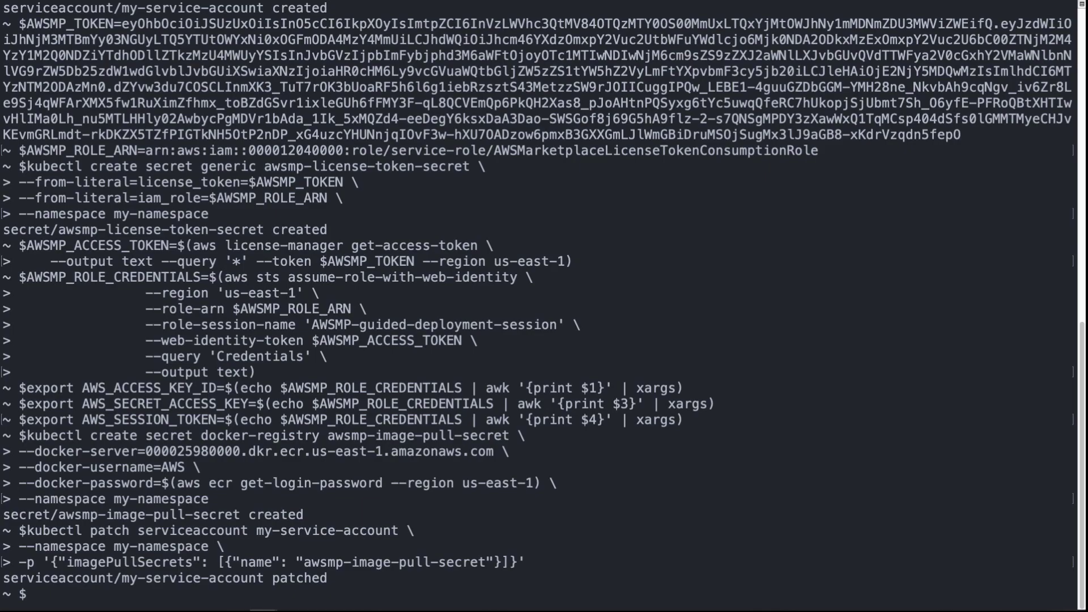
text(export HELM_EXPERIMENT)
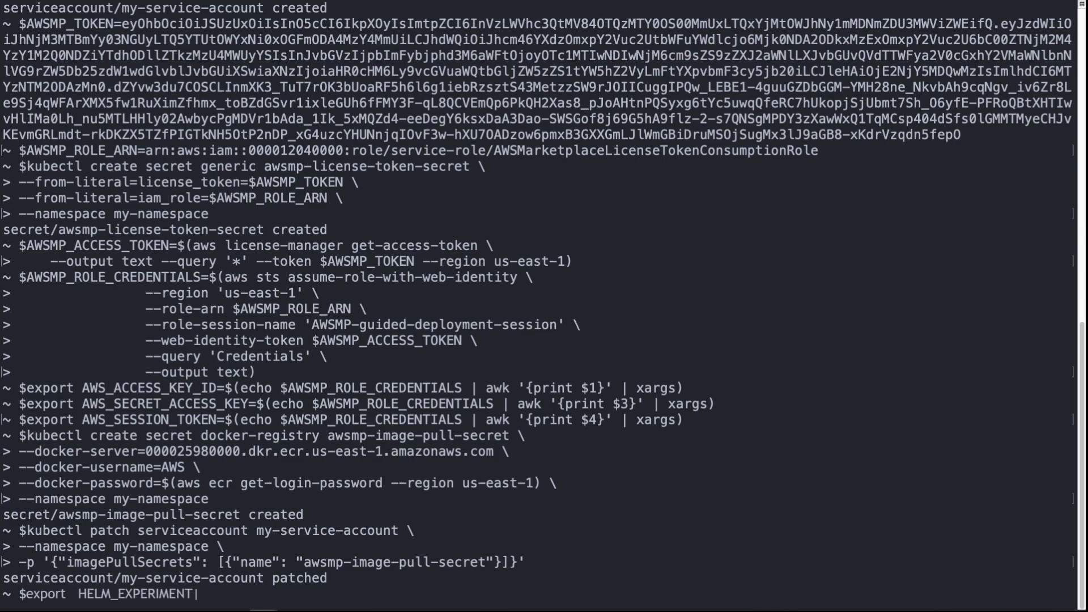
text(_OCI=1)
Step: Enable Helm OCI, pull and export the chart to awsmp-chart, install my-release-name, and list my-namespace pods
key(Return)
text(aws ecr get-login-password \)
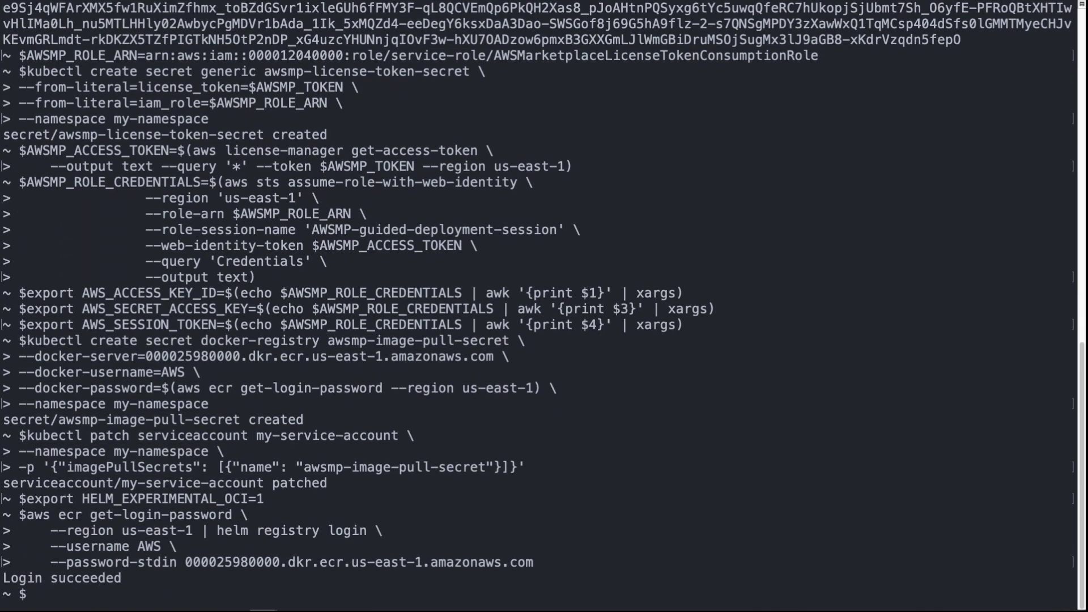
text(helm chart pull 000025980000.dkr.ecr.us-east-1.amazonaws.com/amazon-web-services/example-helm-chart:latest)
key(Return)
text(helm chart export 000025980000.dkr.ecr.us-east-1.amazonaws.com/amazon-web-services/example-helm-chart:latest --destination ./awsmp-chart)
key(Return)
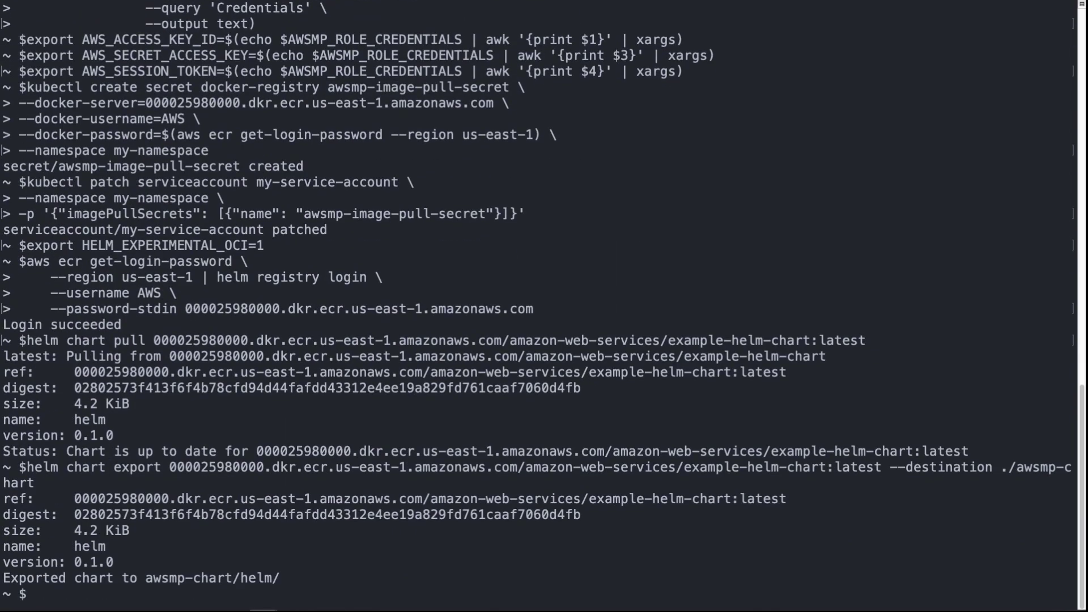
text(helm install)
text( my-release-name \)
key(Return)
text(--namespace my-namespace ./awsmp-chart/* \     --set serviceAccount.create=false \     --set serviceAccount.name=my-service-account \     --set aws.mpLicenseSecretName=awsmp-license-token-secret \     --set aws.productId=9fe447e5-5451-4e66-b389-cc0916027e97 \     --set aws.licenseFeatures=dim1)
key(Return)
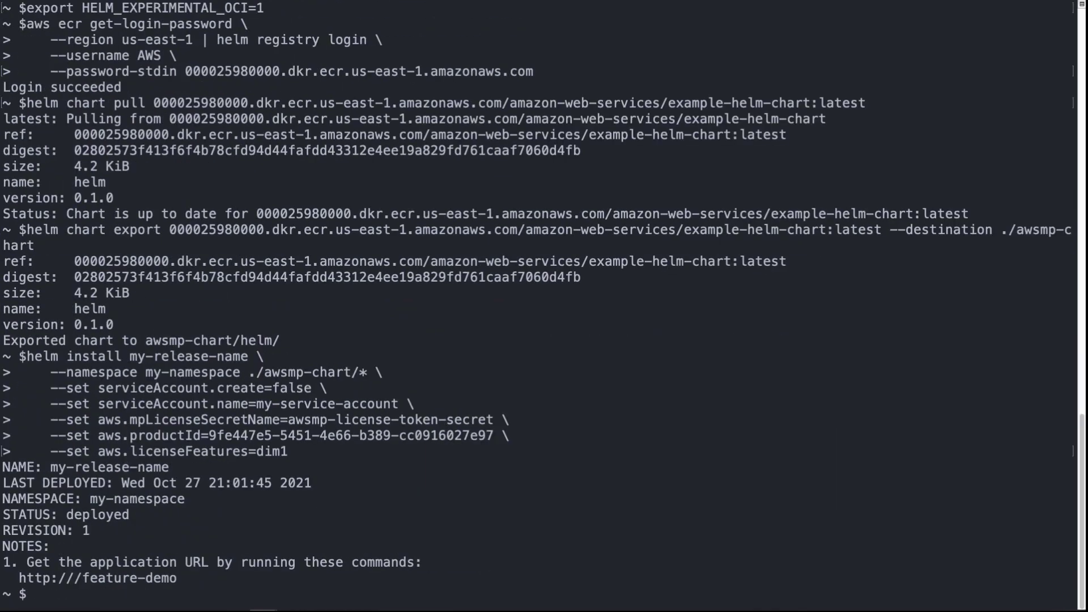
text(kubectl -n my-namespace ge)
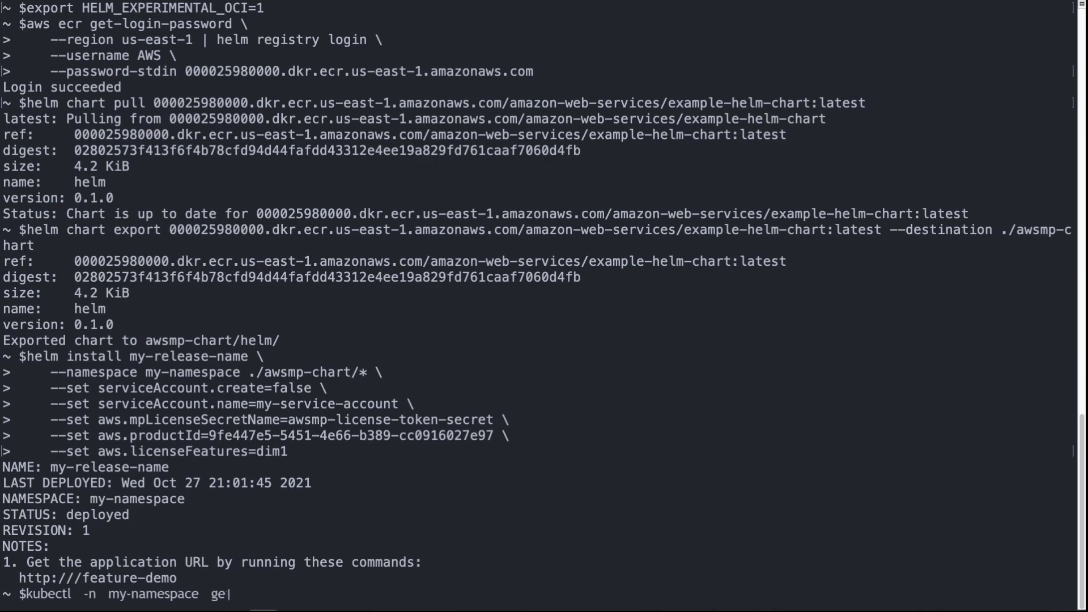
text(t pods)
key(Return)
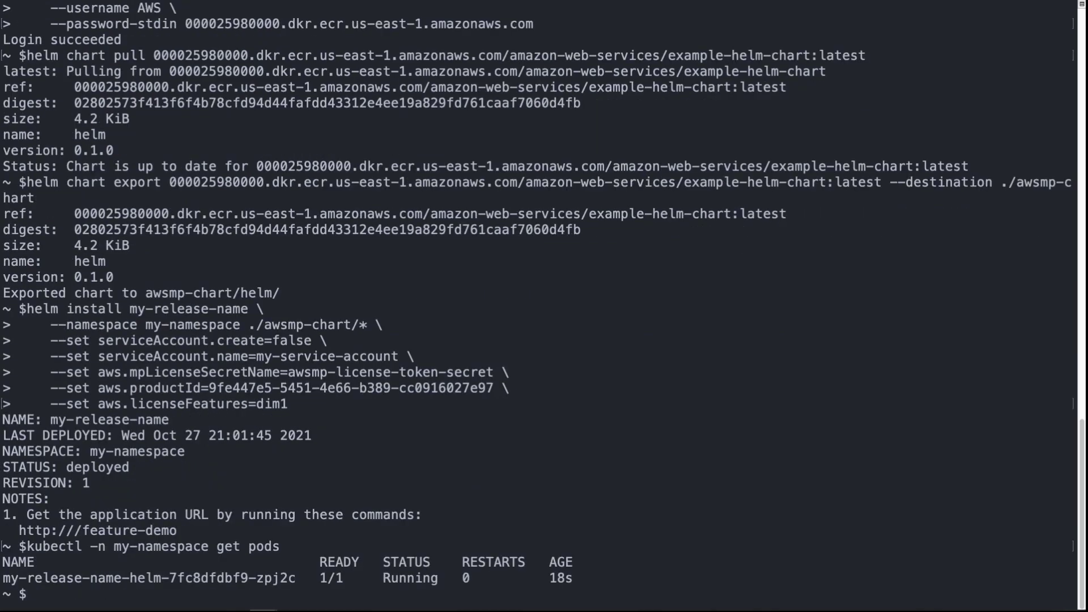